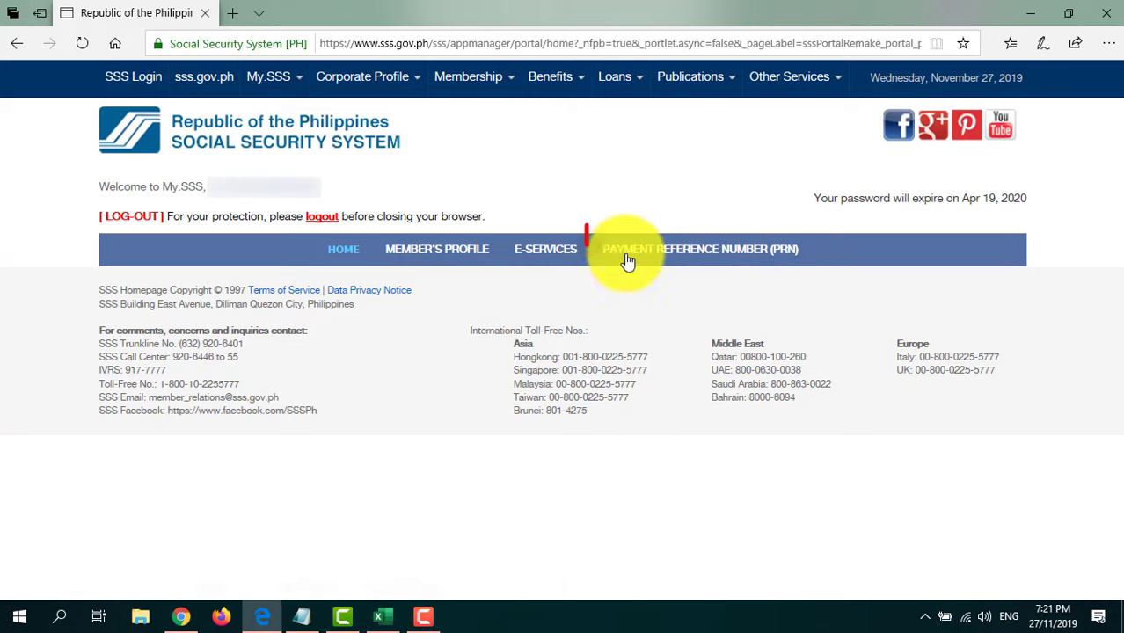
# Step: Open the Payment Reference Number (PRN) page and examine the existing entry's monthly payment, total amount and applicable period
pyautogui.click(701, 253)
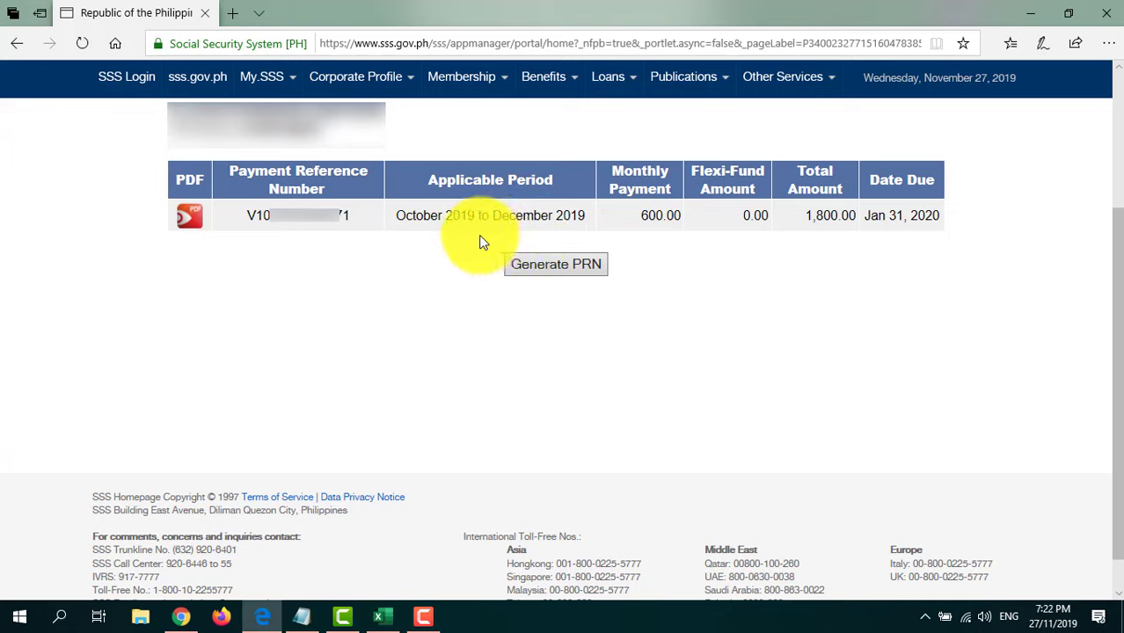
pyautogui.tripleClick(659, 221)
pyautogui.click(702, 268)
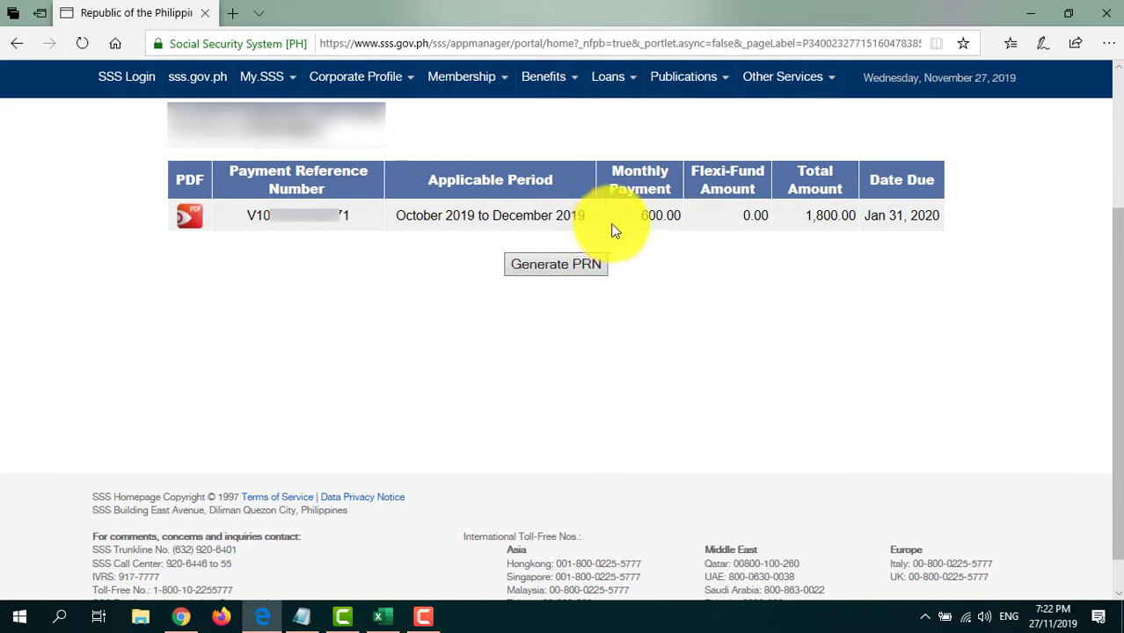
pyautogui.tripleClick(800, 215)
pyautogui.click(838, 258)
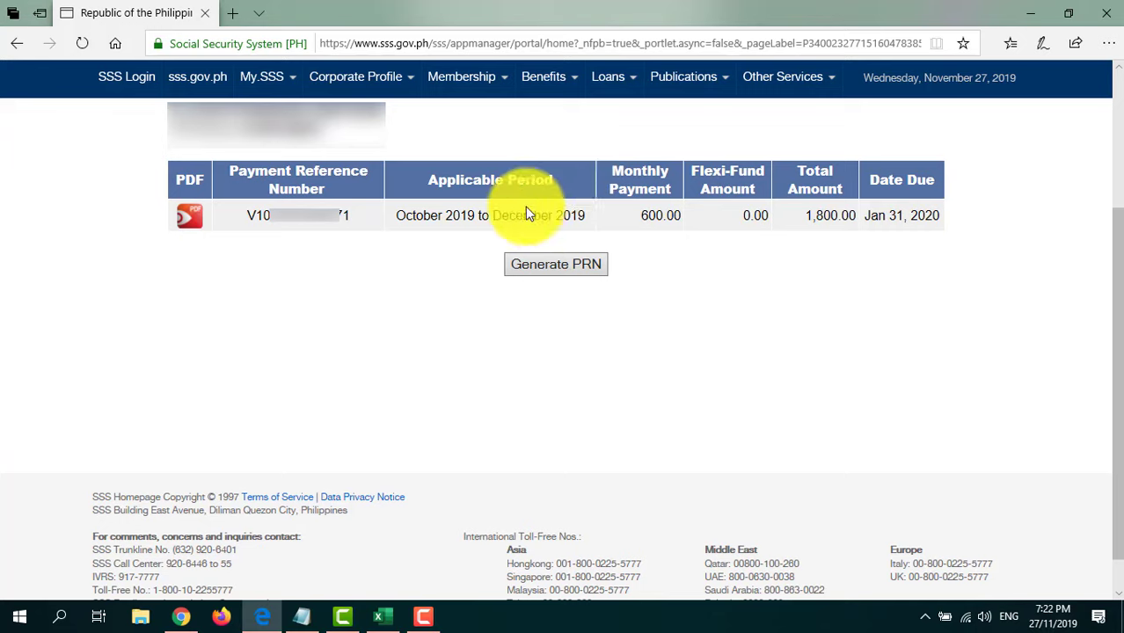
pyautogui.moveTo(494, 215); pyautogui.dragTo(573, 213)
pyautogui.click(603, 221)
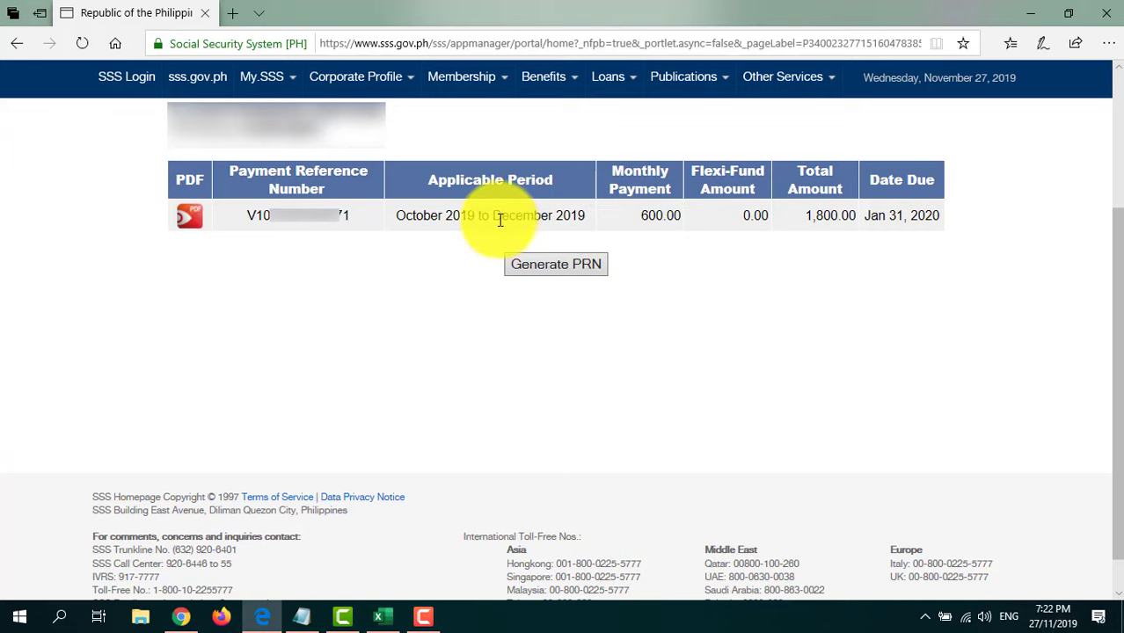
pyautogui.moveTo(502, 218); pyautogui.dragTo(602, 226)
pyautogui.click(607, 226)
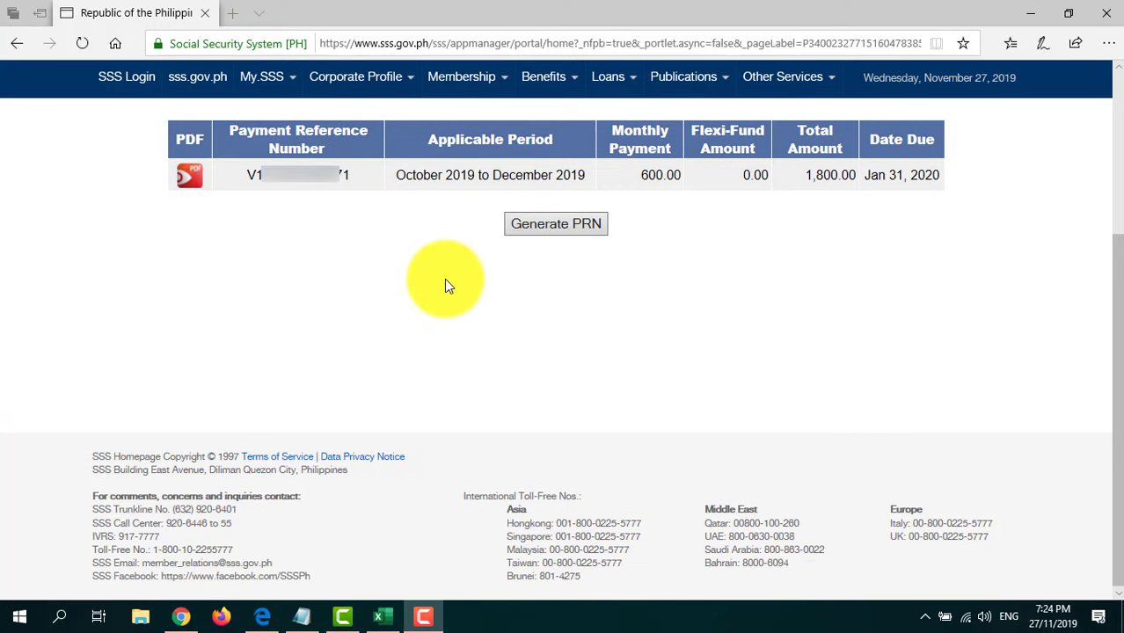
# Step: Start generating a PRN with membership type Voluntary and accept the membership change notice
pyautogui.click(556, 230)
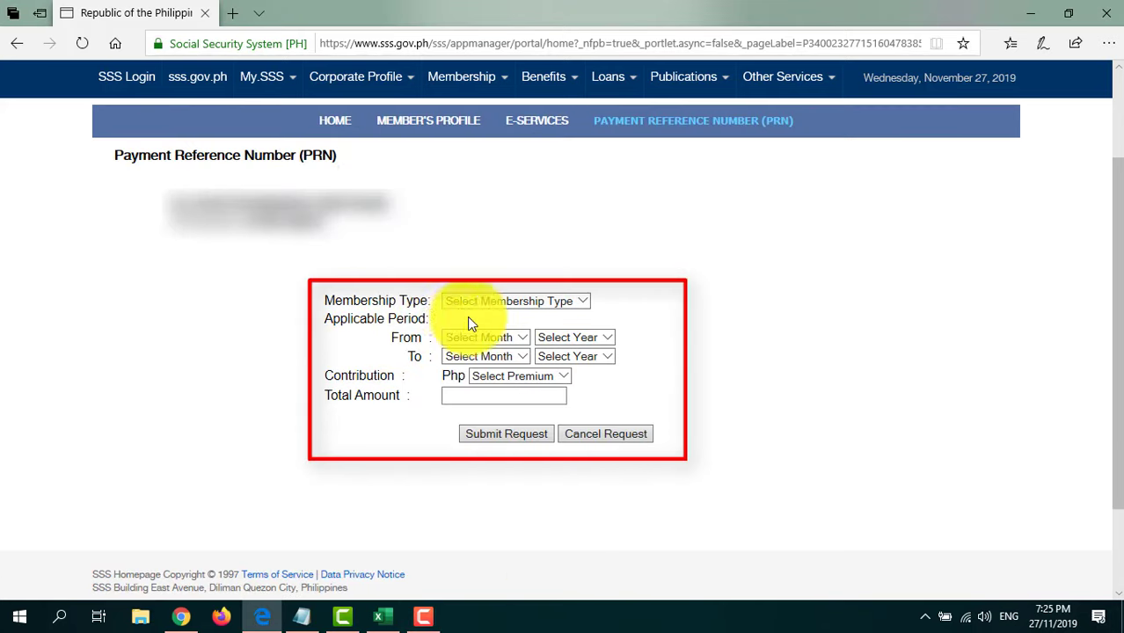
pyautogui.click(581, 302)
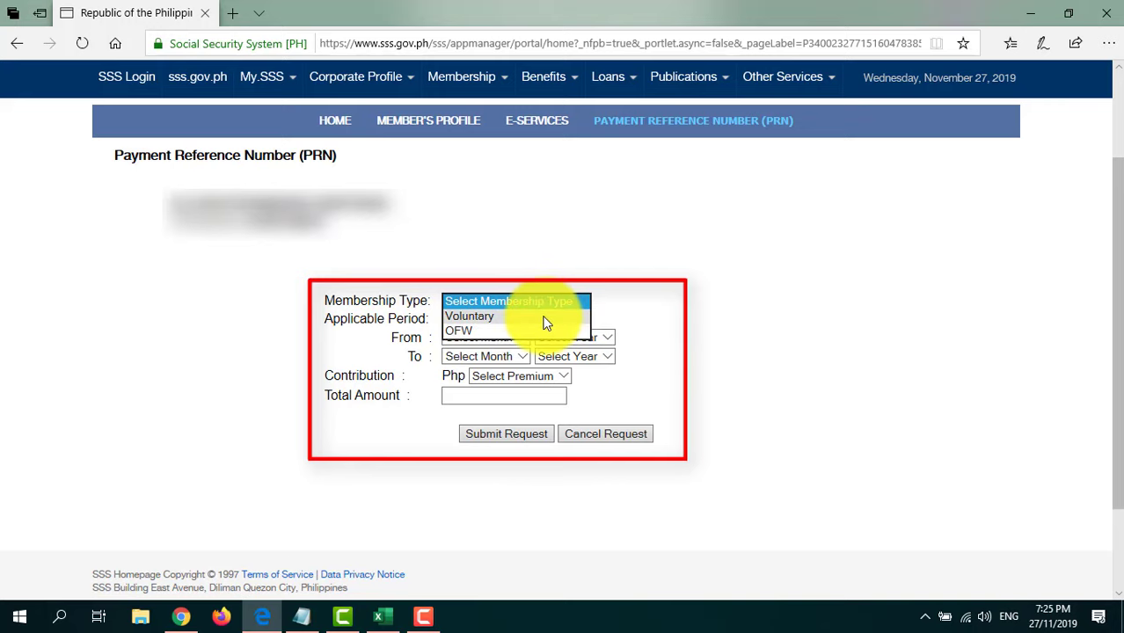
pyautogui.click(498, 315)
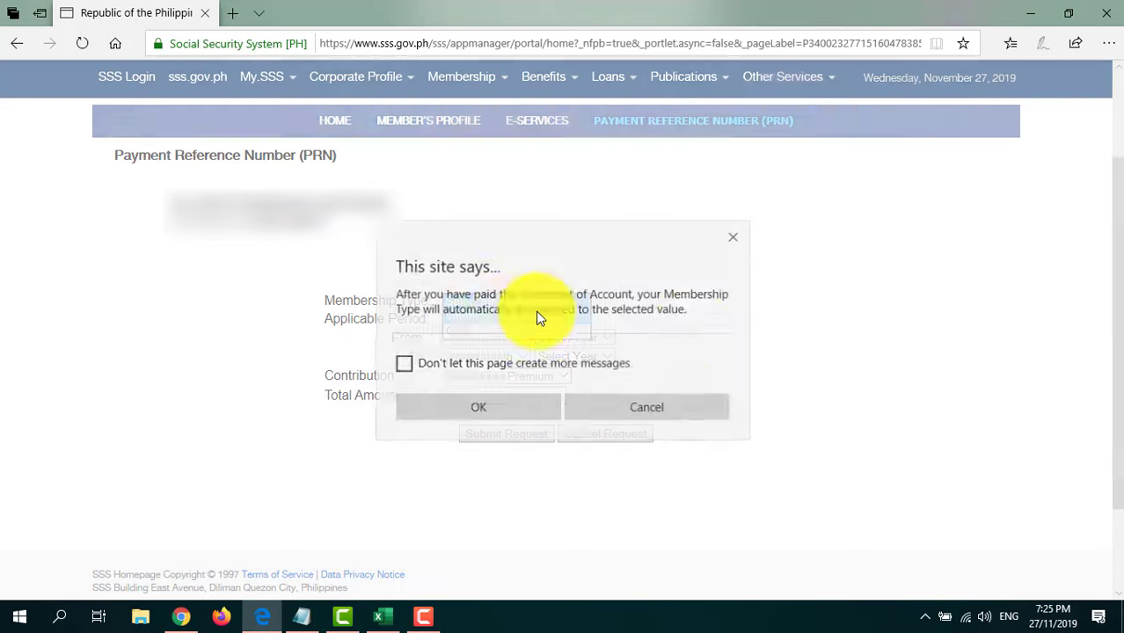
pyautogui.click(519, 406)
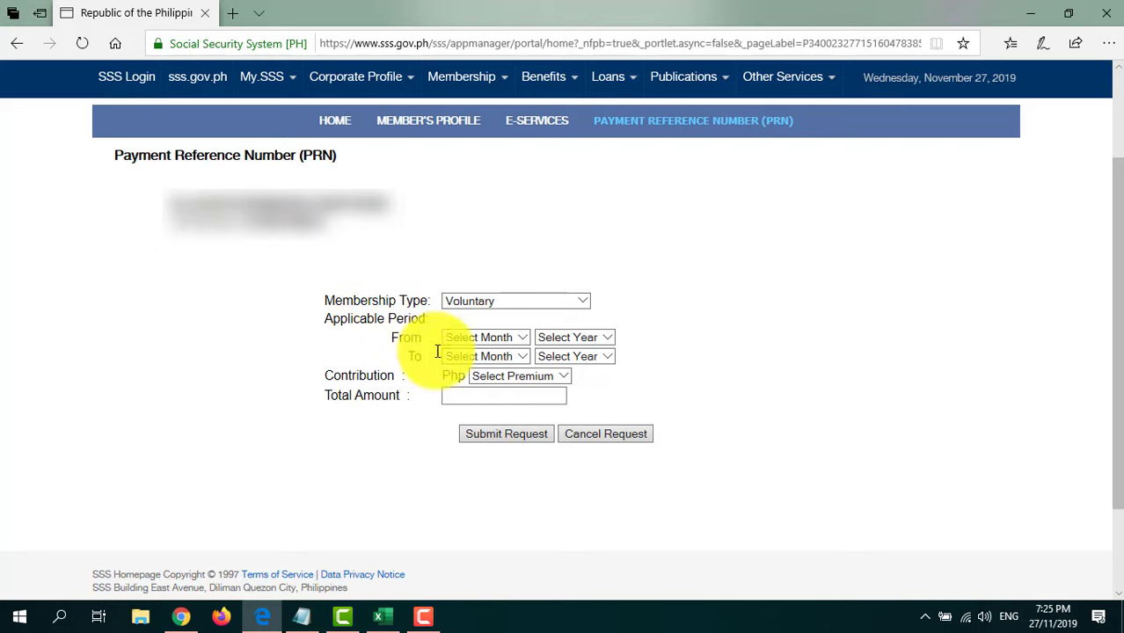
# Step: Set the start of the applicable period to October 2019
pyautogui.click(525, 337)
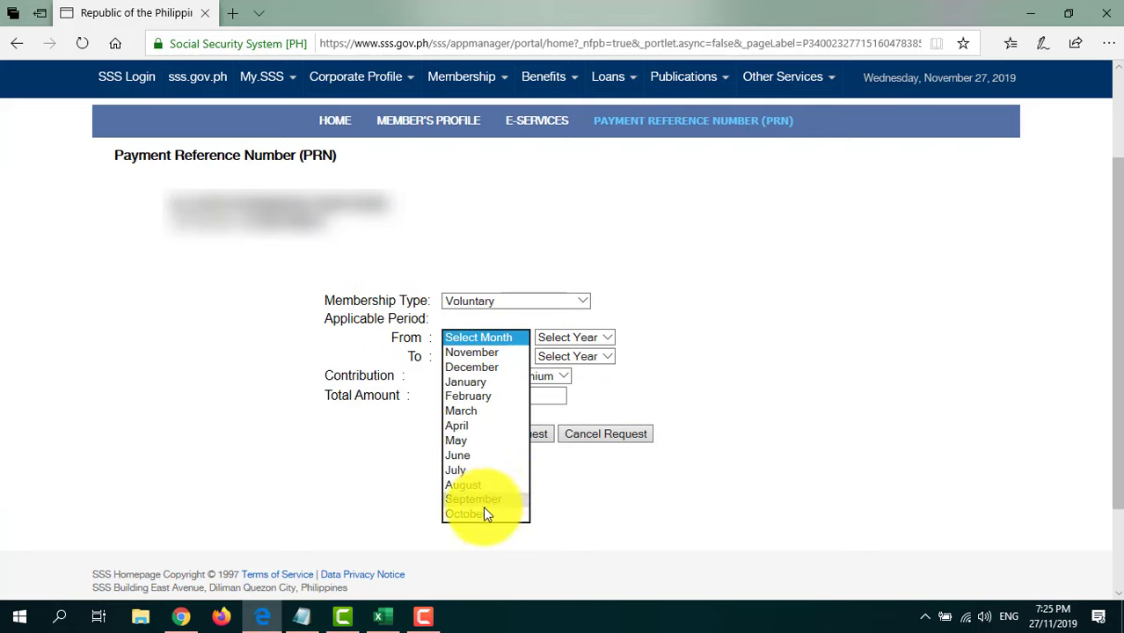
pyautogui.click(682, 457)
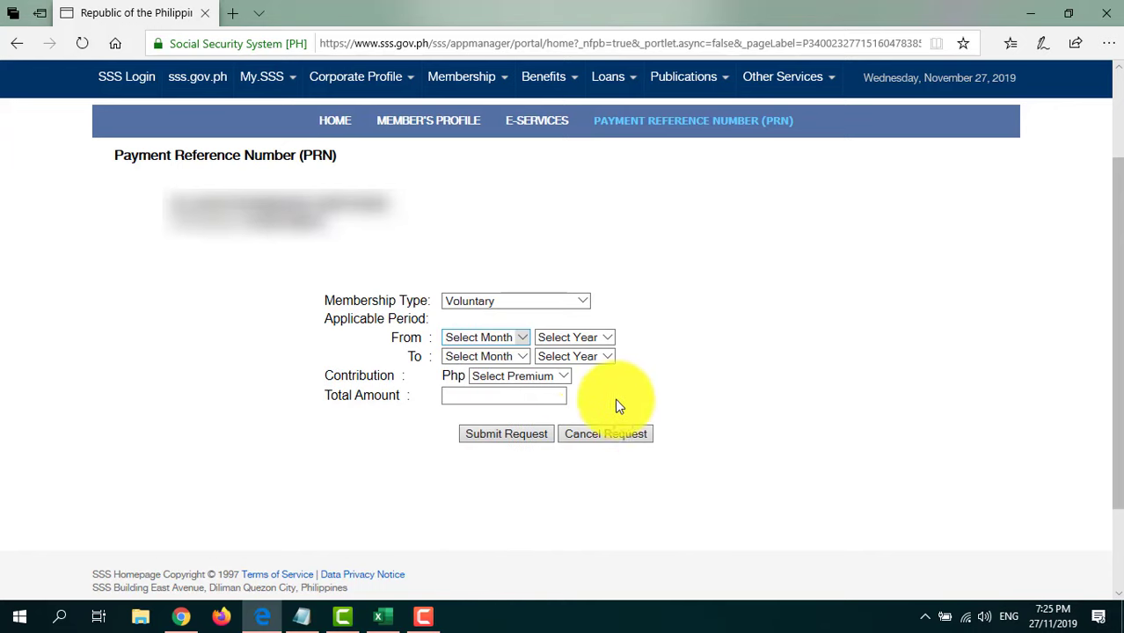
pyautogui.click(523, 336)
pyautogui.click(479, 517)
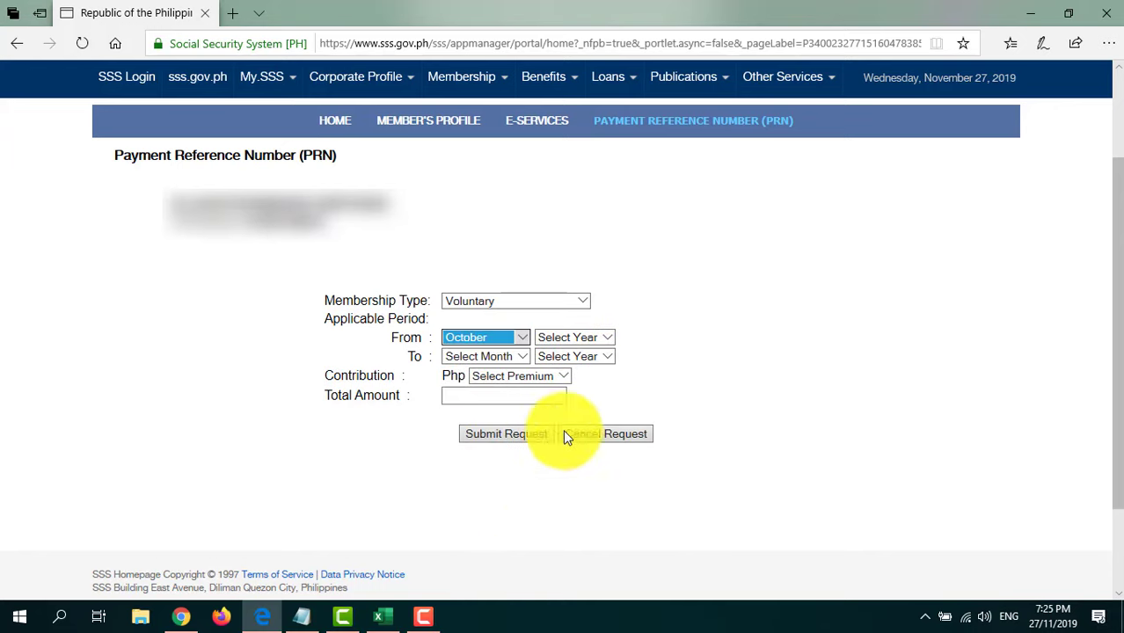
pyautogui.click(603, 338)
pyautogui.click(563, 367)
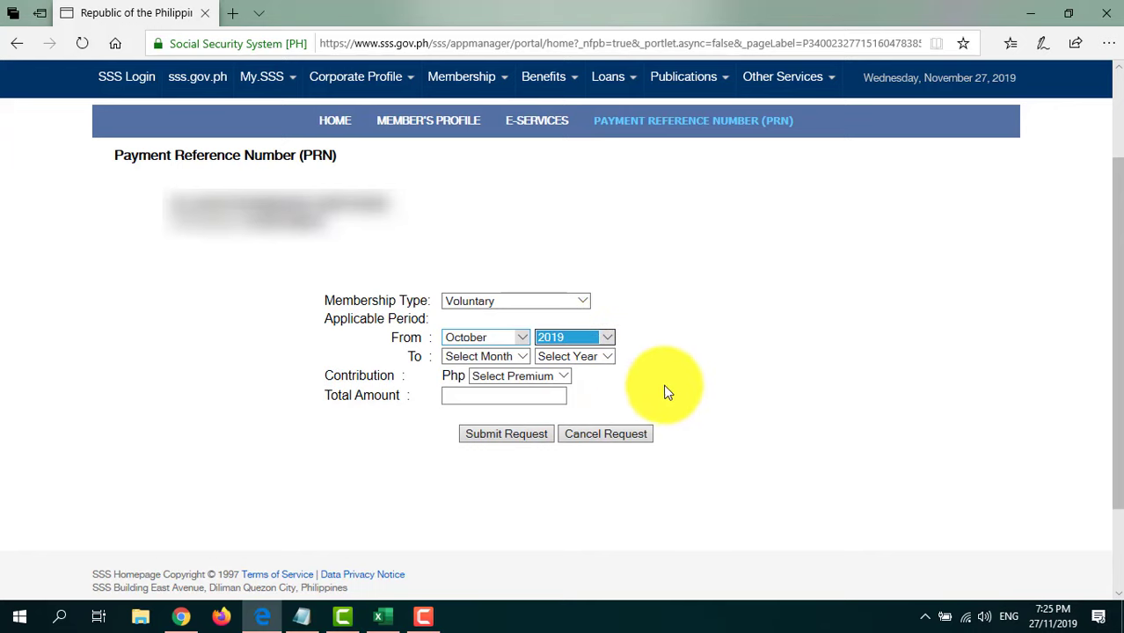
# Step: Set the end of the applicable period to October 2019
pyautogui.click(517, 359)
pyautogui.click(519, 360)
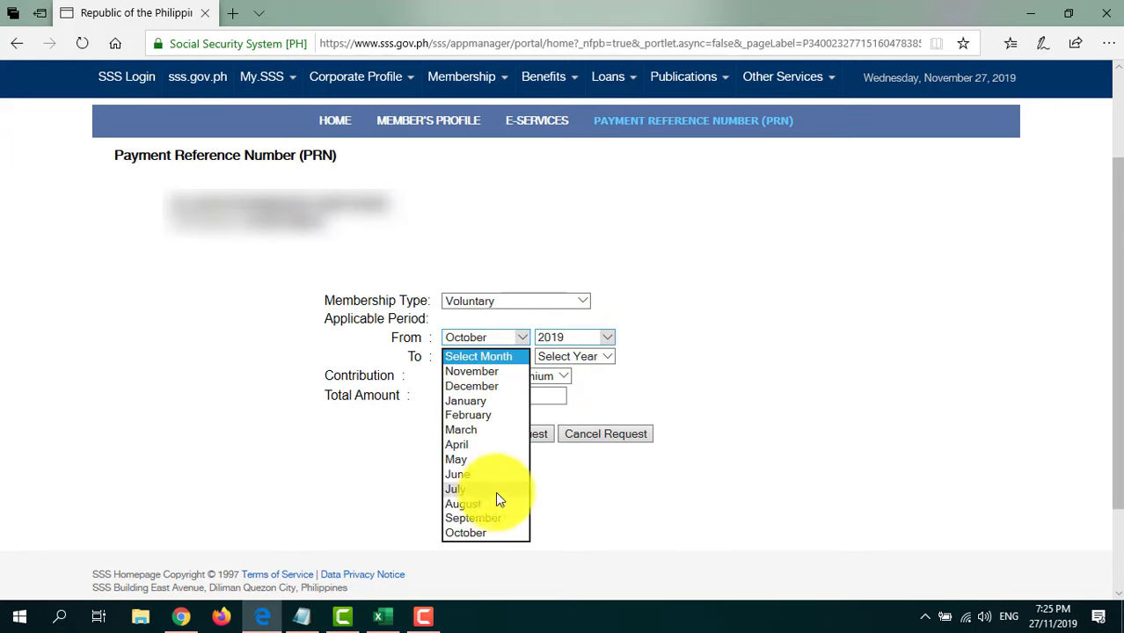
pyautogui.click(472, 543)
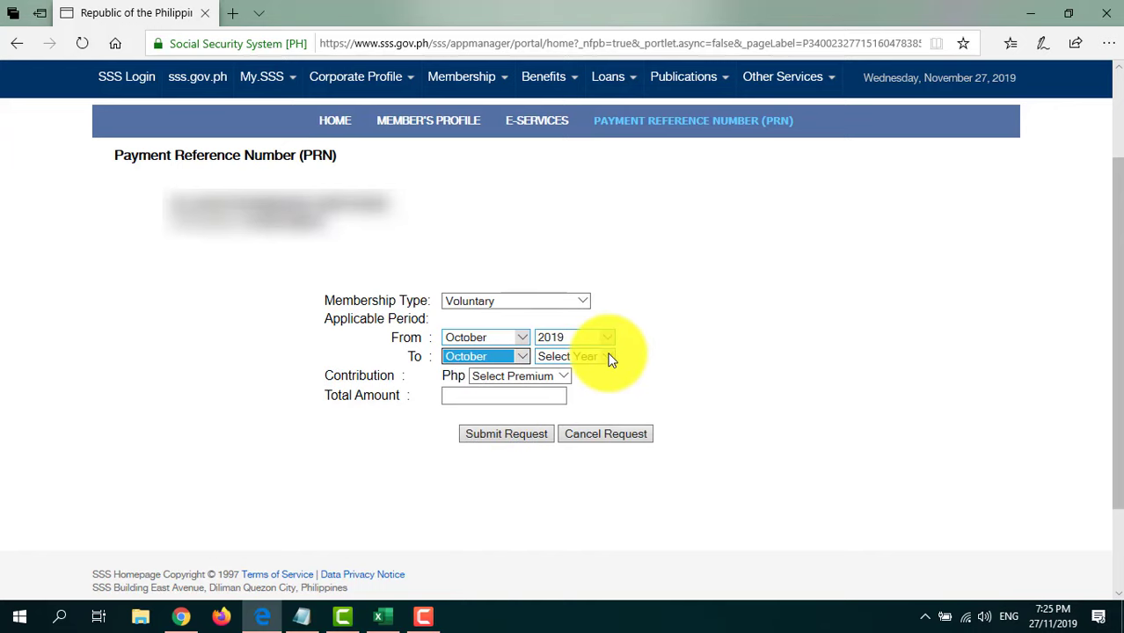
pyautogui.click(607, 356)
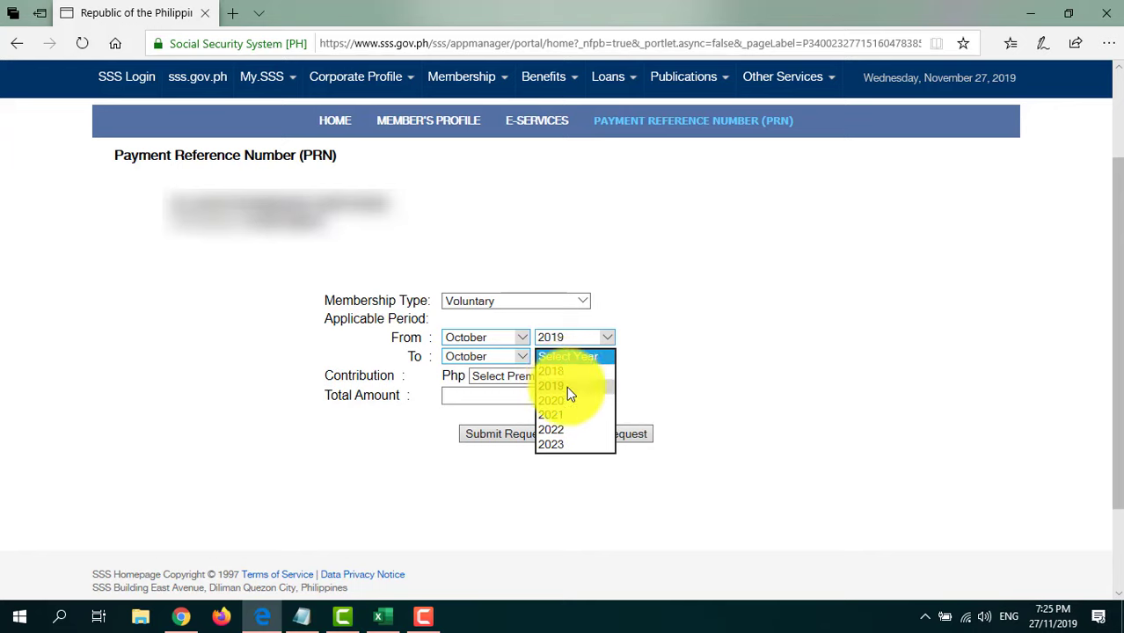
pyautogui.click(567, 387)
# Step: Choose a monthly contribution of 600, submit the PRN request and confirm its details
pyautogui.click(532, 379)
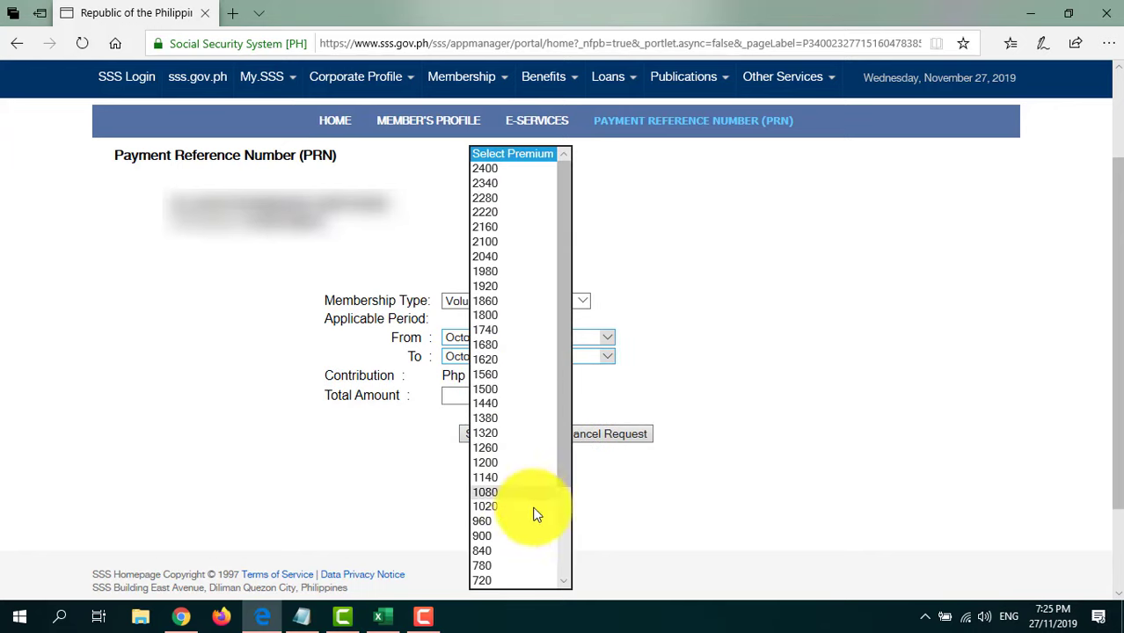
pyautogui.scroll(-3, 497, 550)
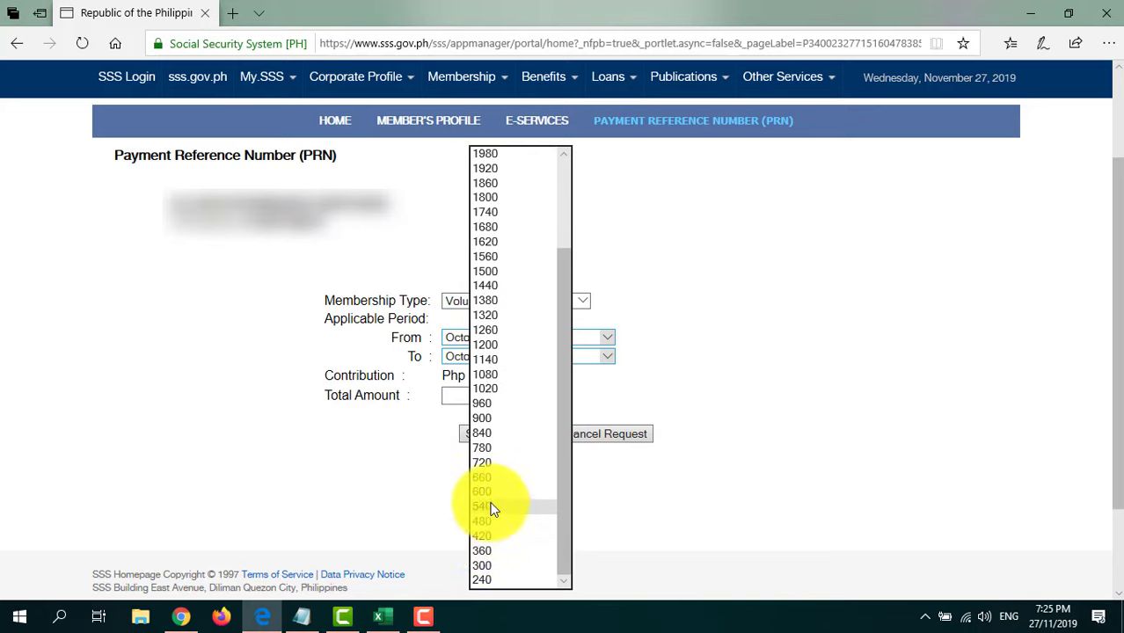
pyautogui.click(497, 501)
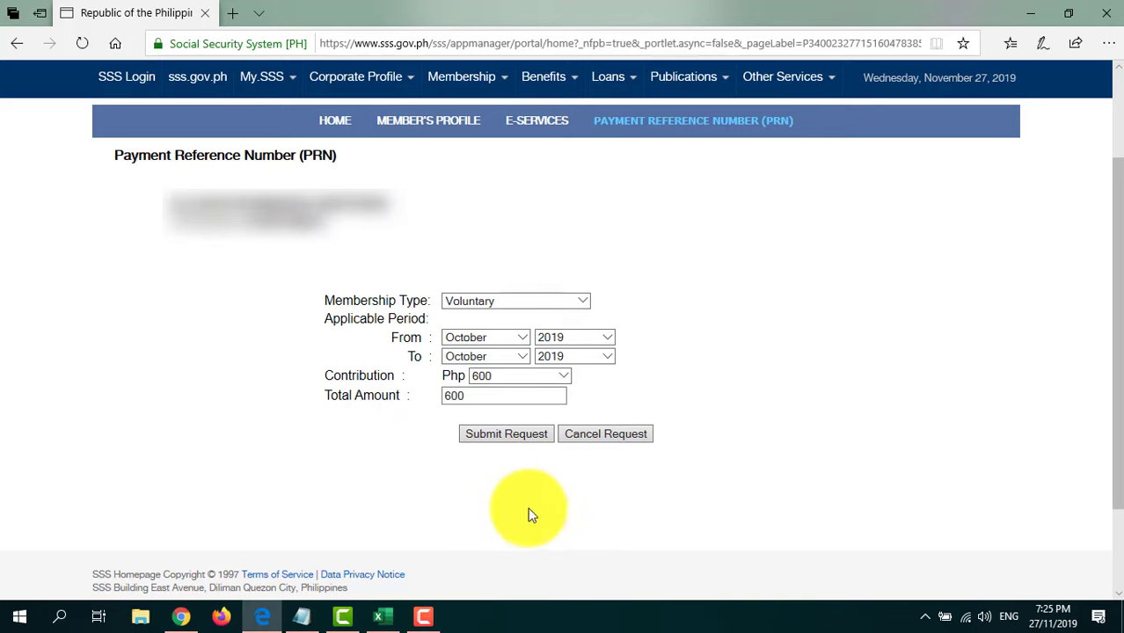
pyautogui.click(493, 440)
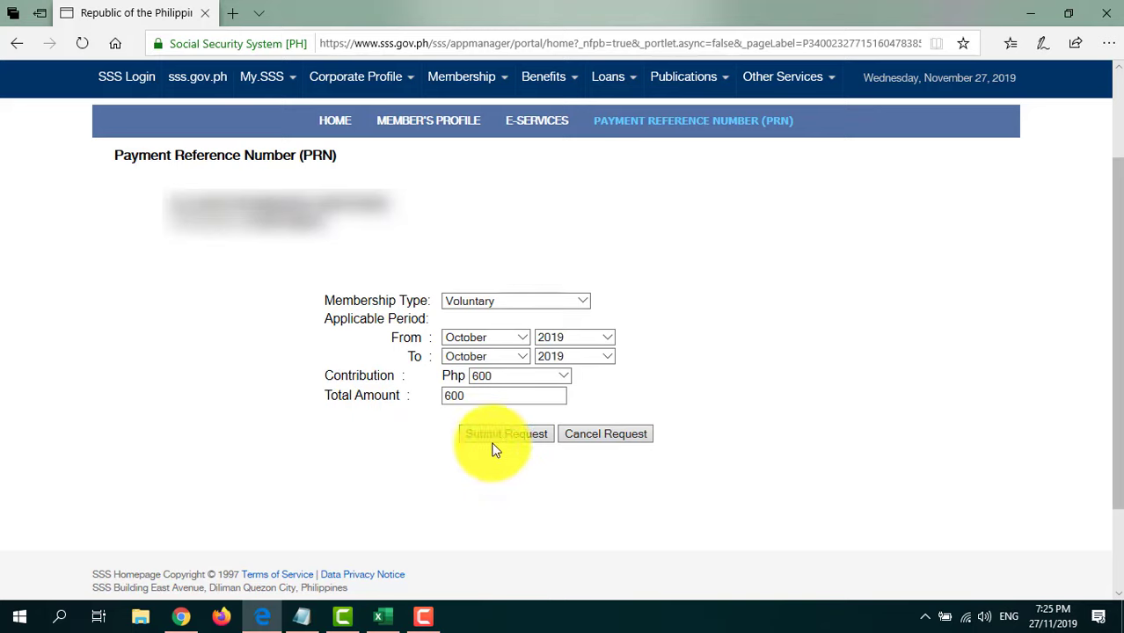
pyautogui.click(506, 433)
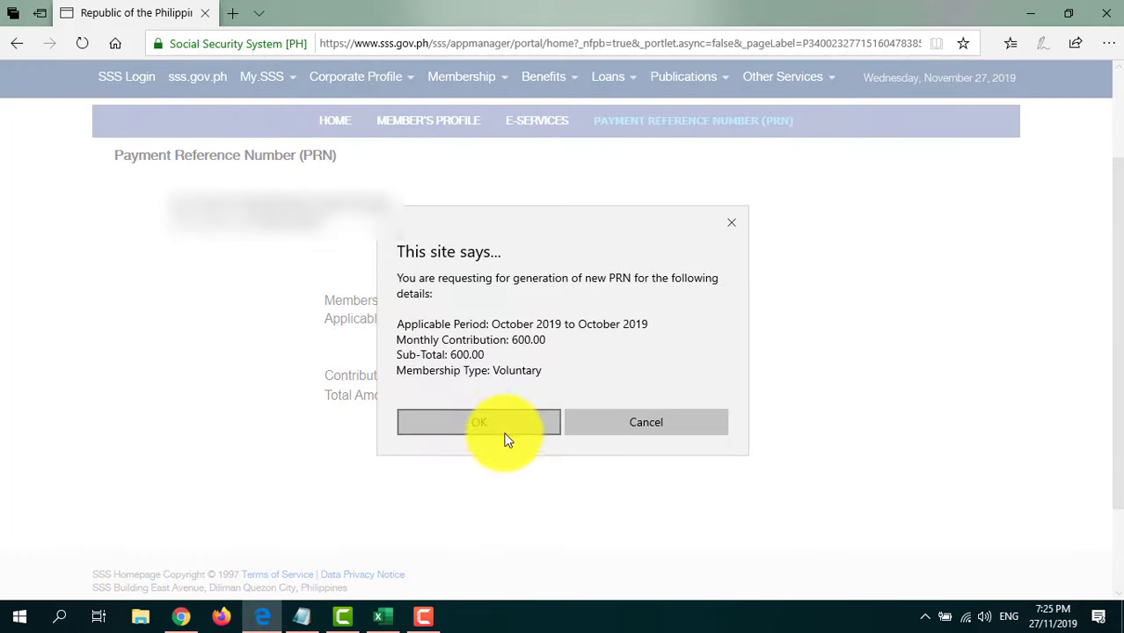
pyautogui.click(461, 421)
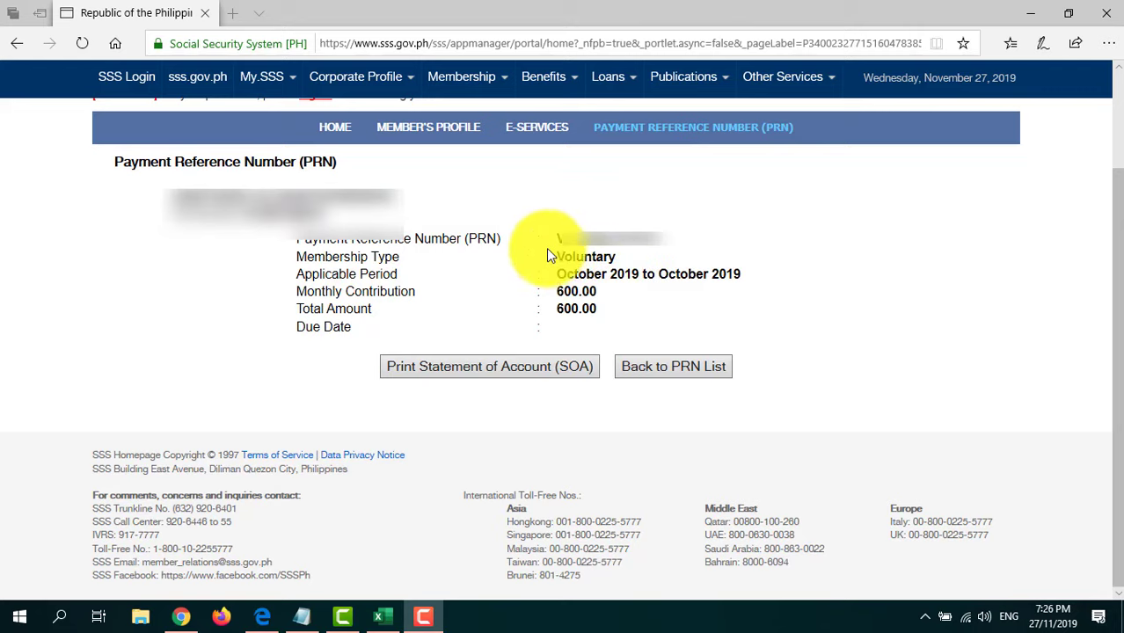
# Step: Check the generated PRN, view its reference number in the printable Statement of Account, and close the statement
pyautogui.moveTo(557, 238); pyautogui.dragTo(655, 244)
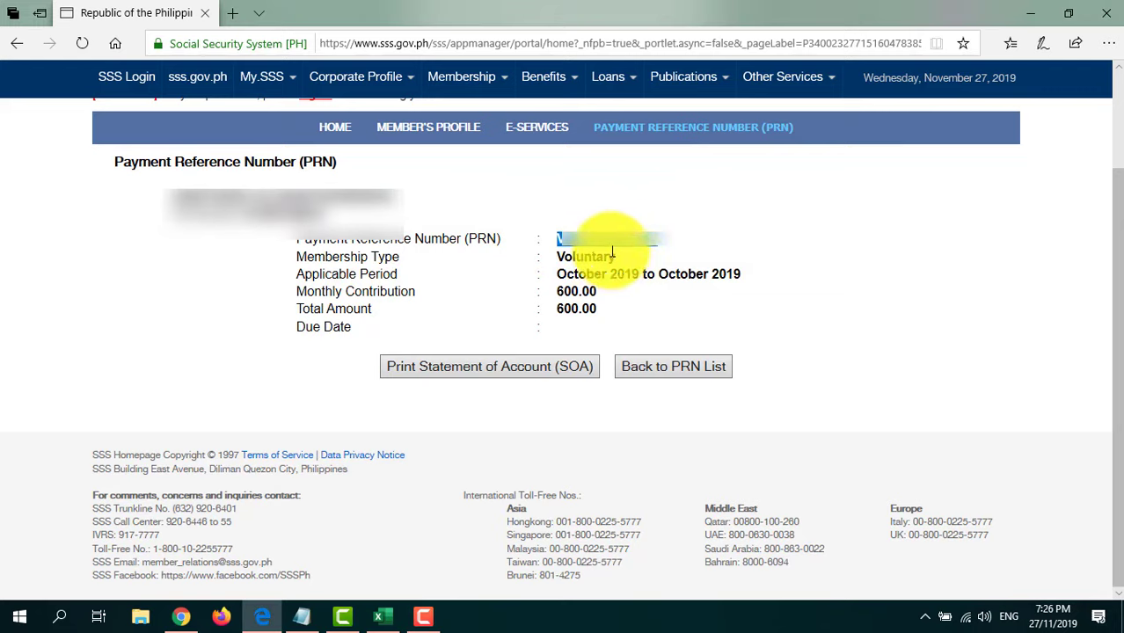
pyautogui.click(576, 240)
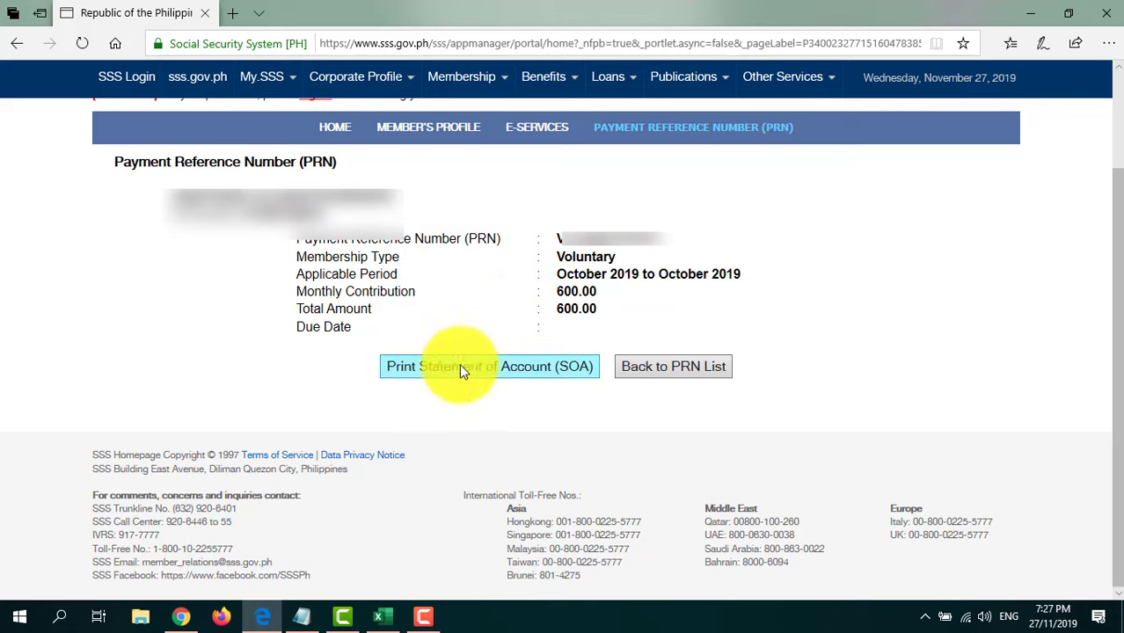
pyautogui.click(514, 368)
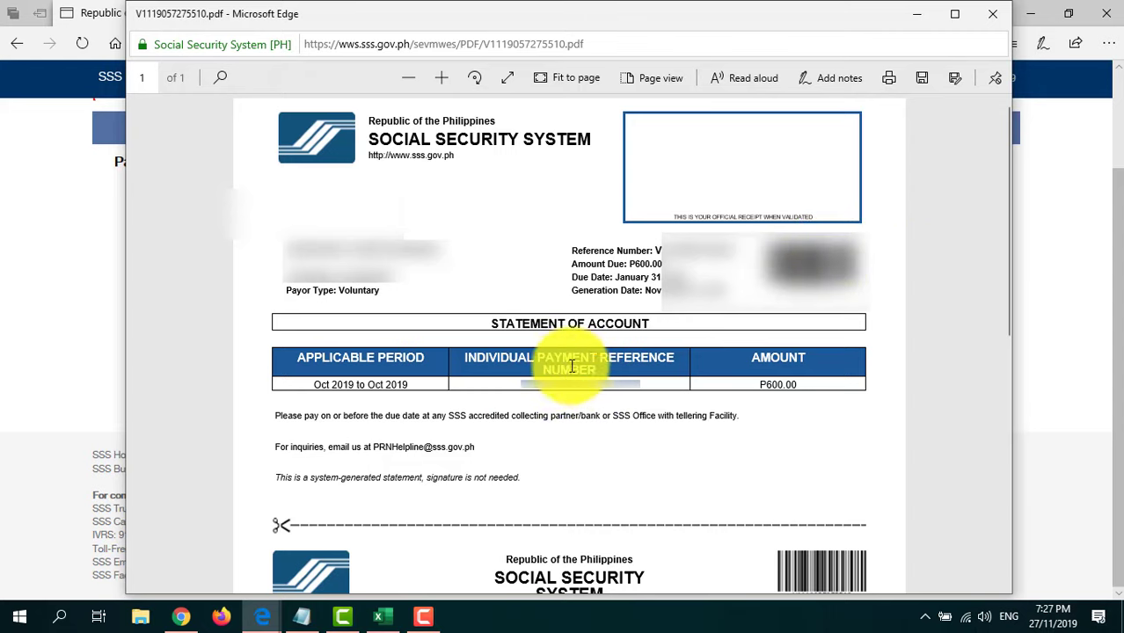
pyautogui.moveTo(528, 390); pyautogui.dragTo(615, 402)
pyautogui.click(617, 403)
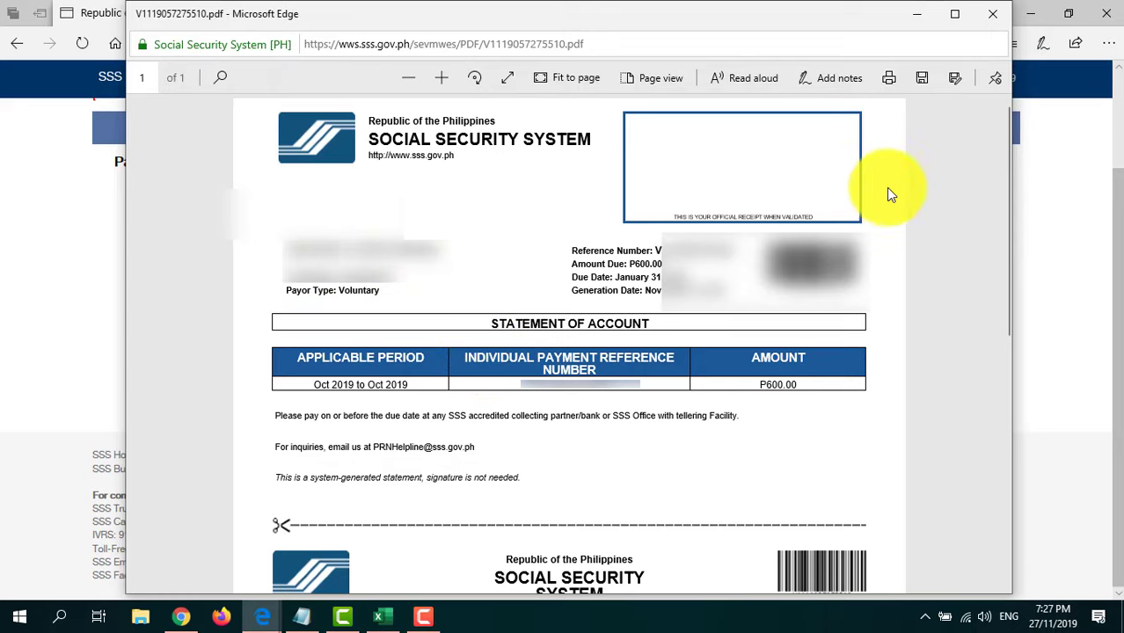
pyautogui.click(988, 18)
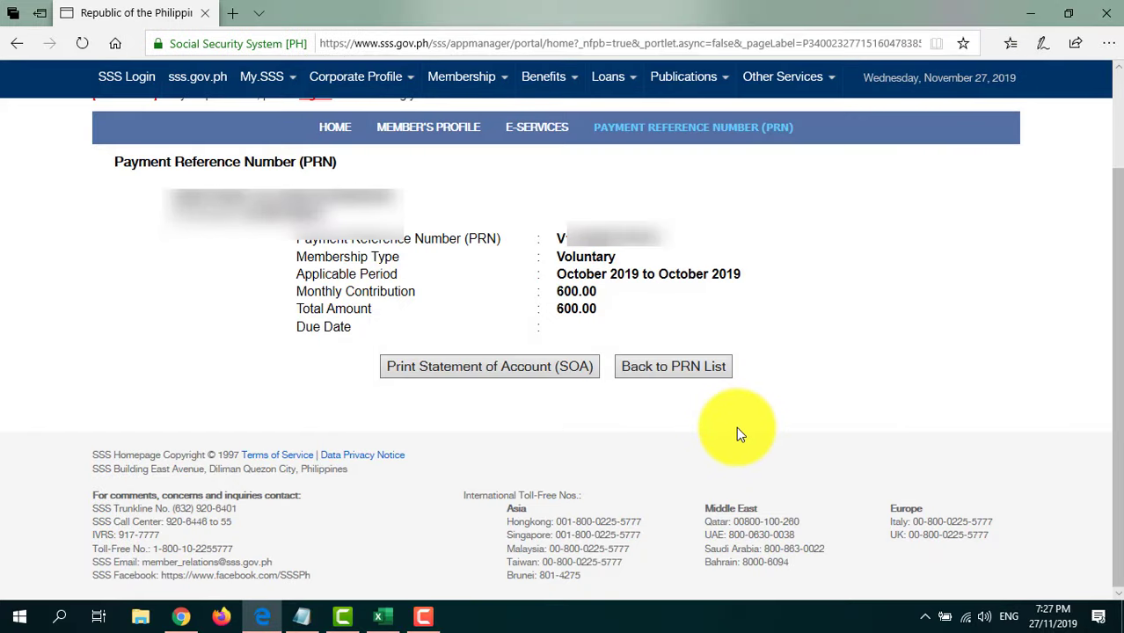
# Step: Return to the PRN list and check the due date of the new entry
pyautogui.click(663, 370)
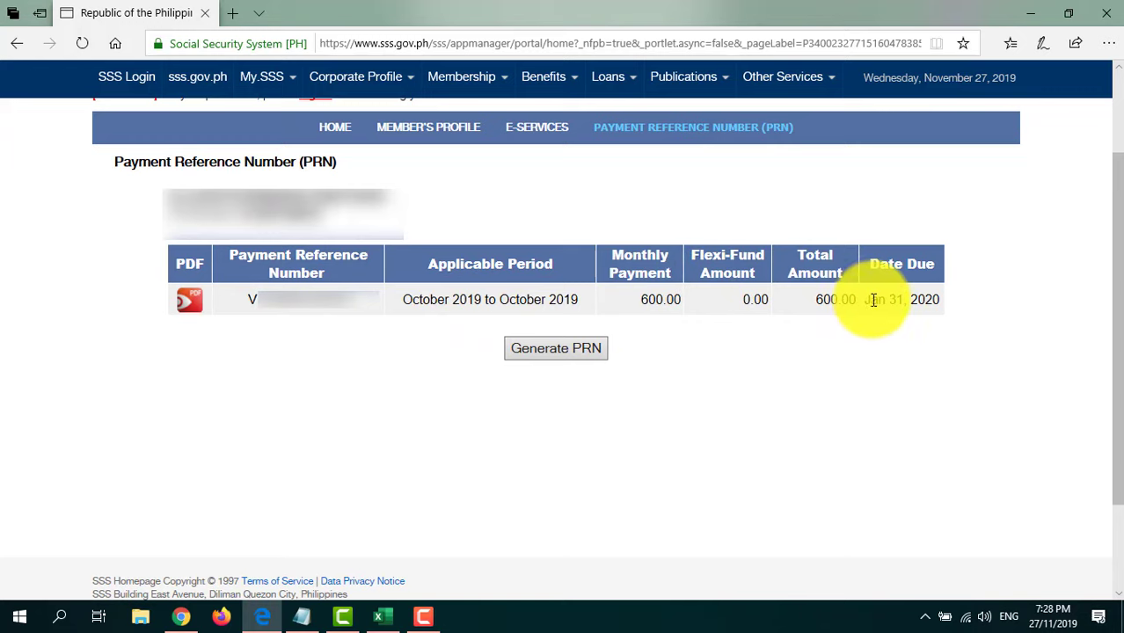
pyautogui.moveTo(864, 300); pyautogui.dragTo(957, 326)
pyautogui.click(944, 315)
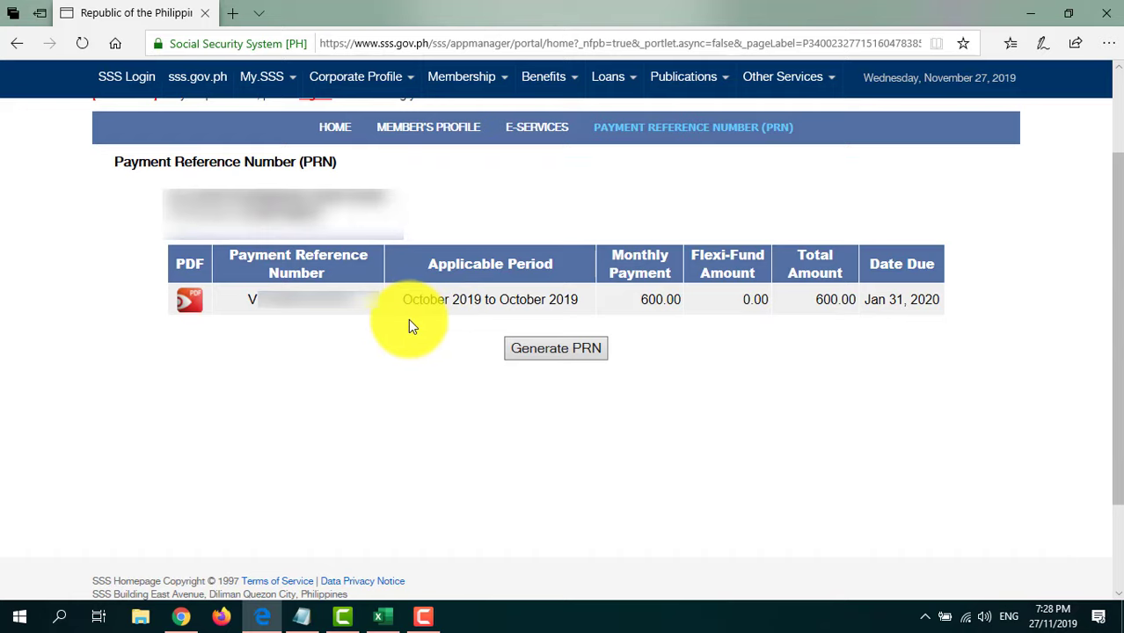
# Step: Start another PRN request and set the start of its applicable period to October 2019
pyautogui.click(556, 355)
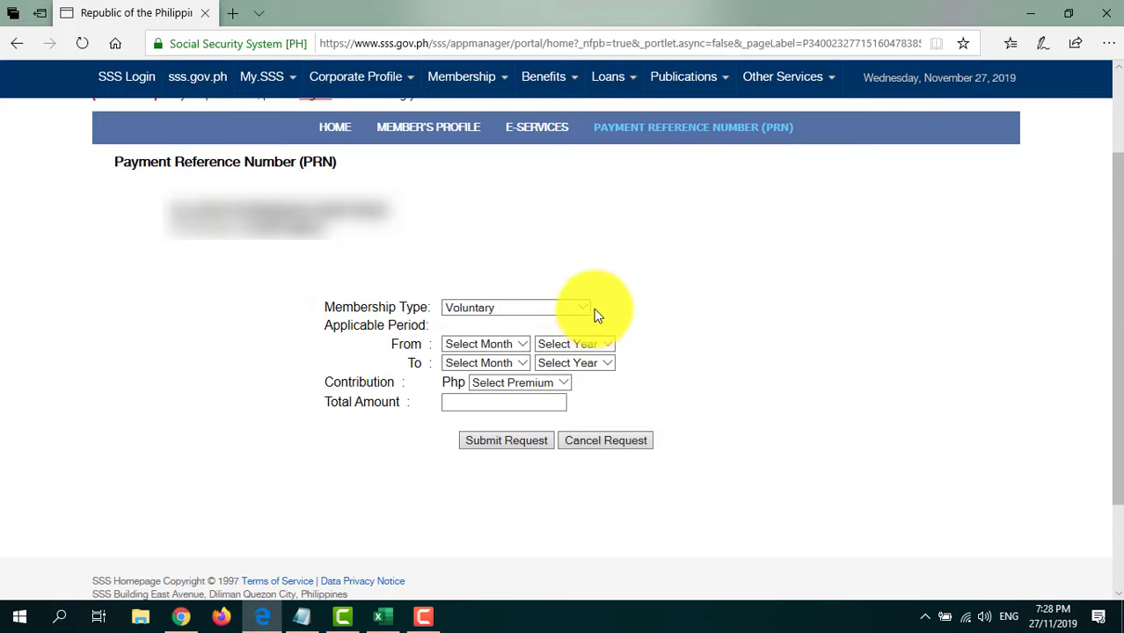
pyautogui.click(522, 344)
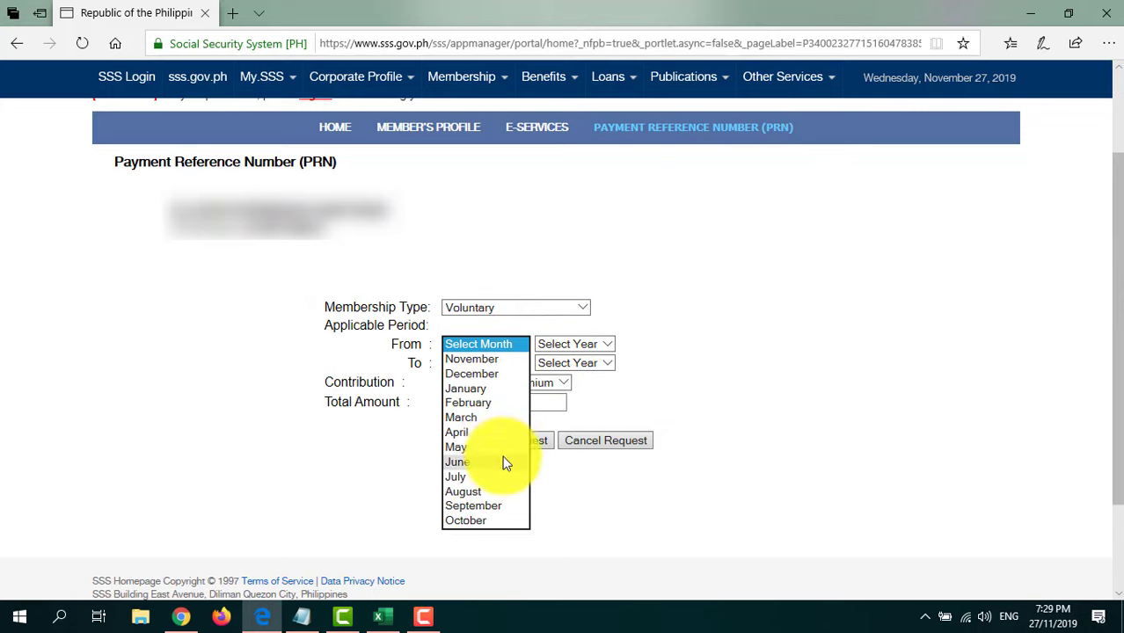
pyautogui.click(495, 521)
pyautogui.click(607, 345)
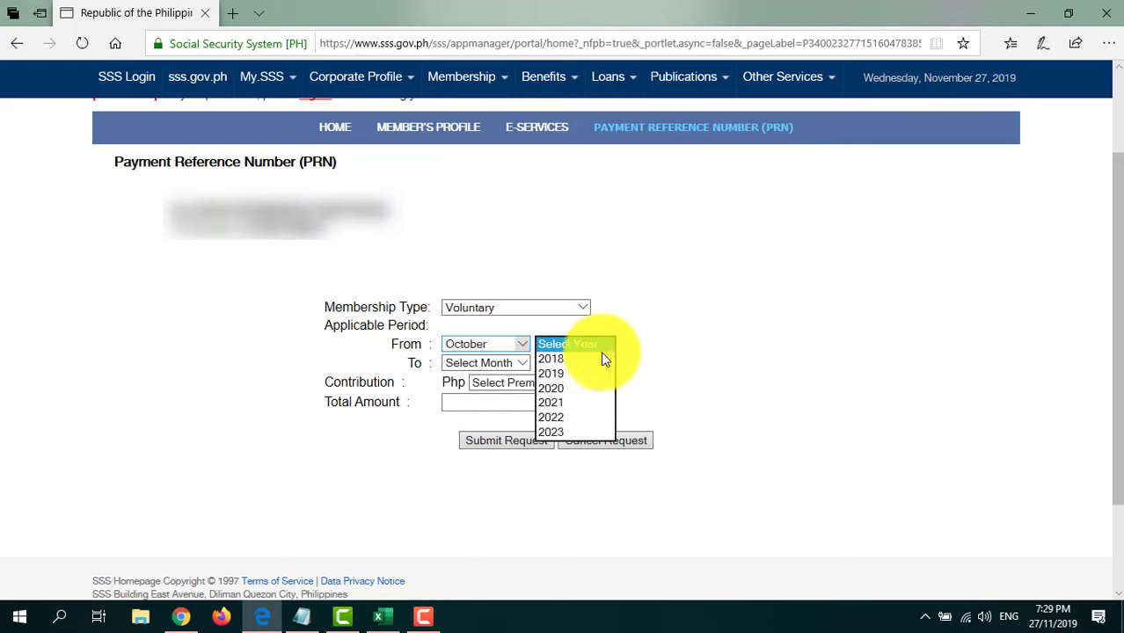
pyautogui.click(563, 378)
# Step: Set the end of the new request's applicable period to December 2019
pyautogui.click(502, 363)
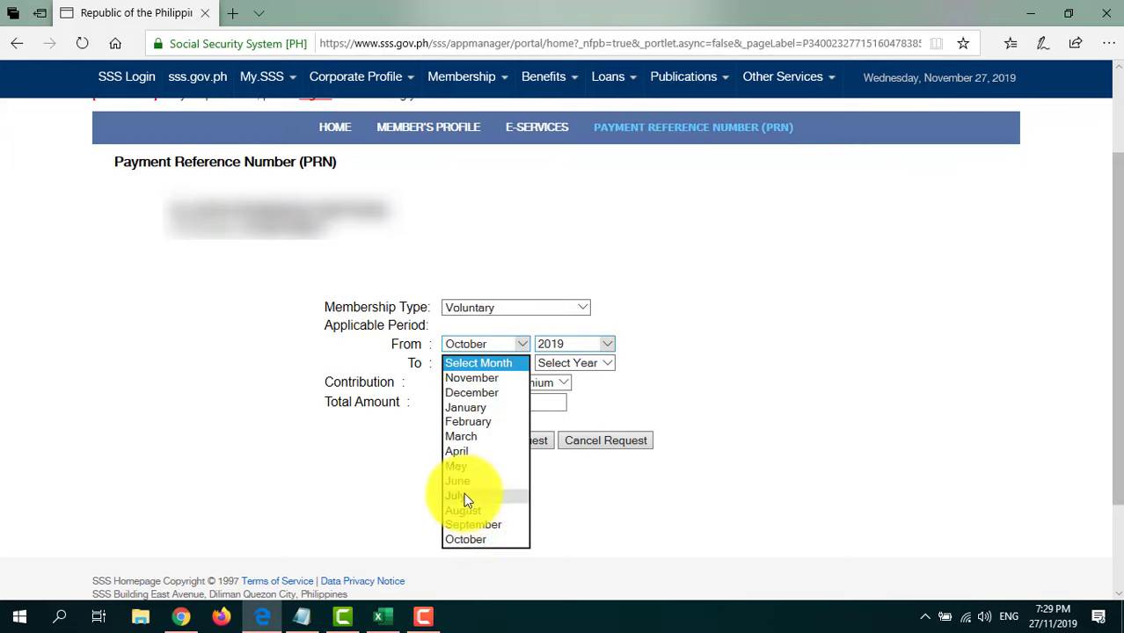
pyautogui.click(476, 390)
pyautogui.click(612, 363)
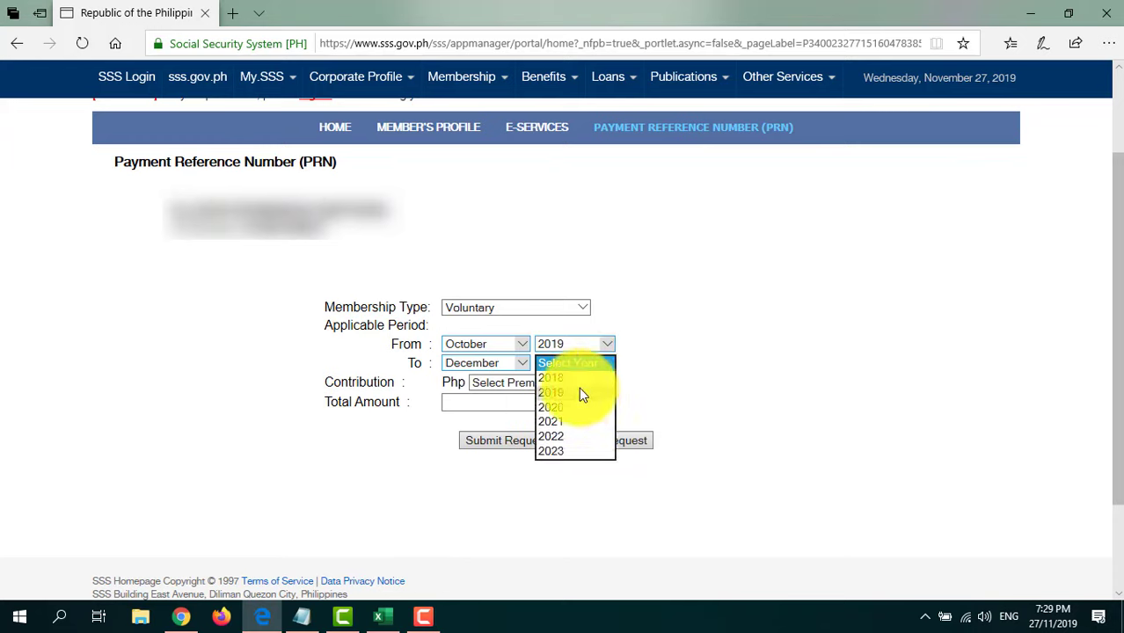
pyautogui.click(577, 392)
# Step: Set the contribution to Php 600 for the period ending December 2019 and submit the PRN request
pyautogui.click(555, 385)
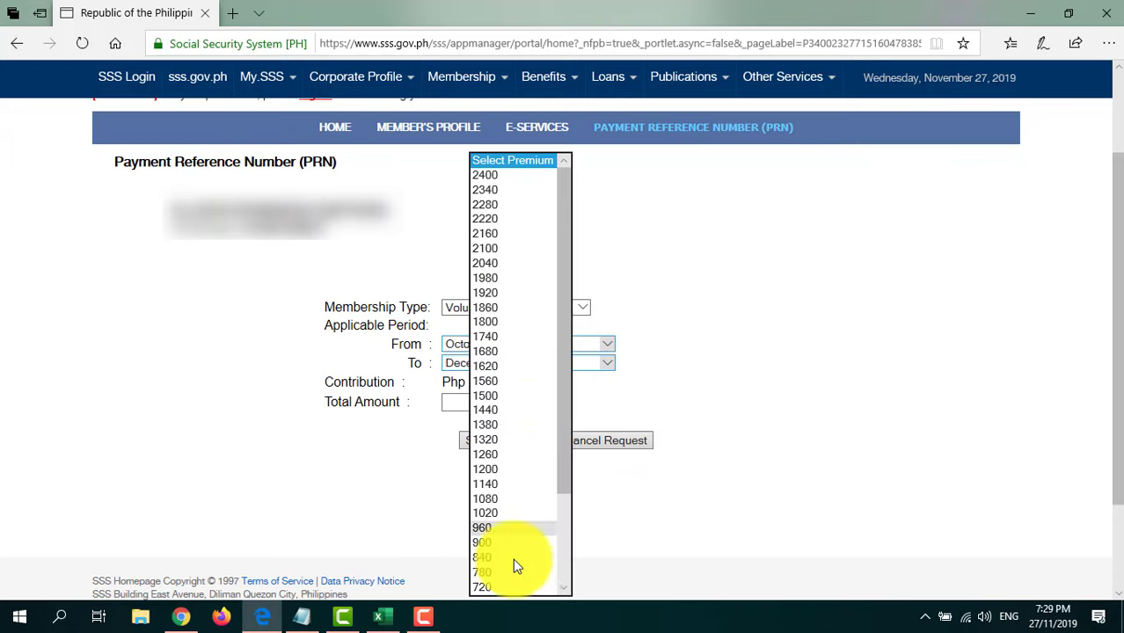
pyautogui.scroll(-2, 503, 552)
pyautogui.scroll(-1, 507, 549)
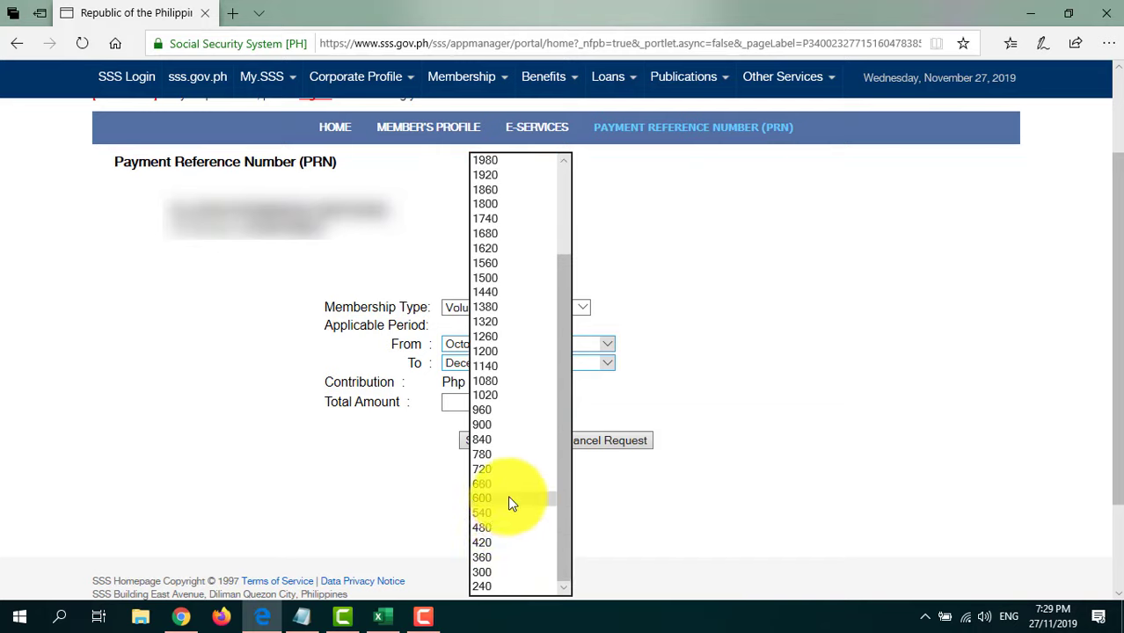
pyautogui.click(508, 498)
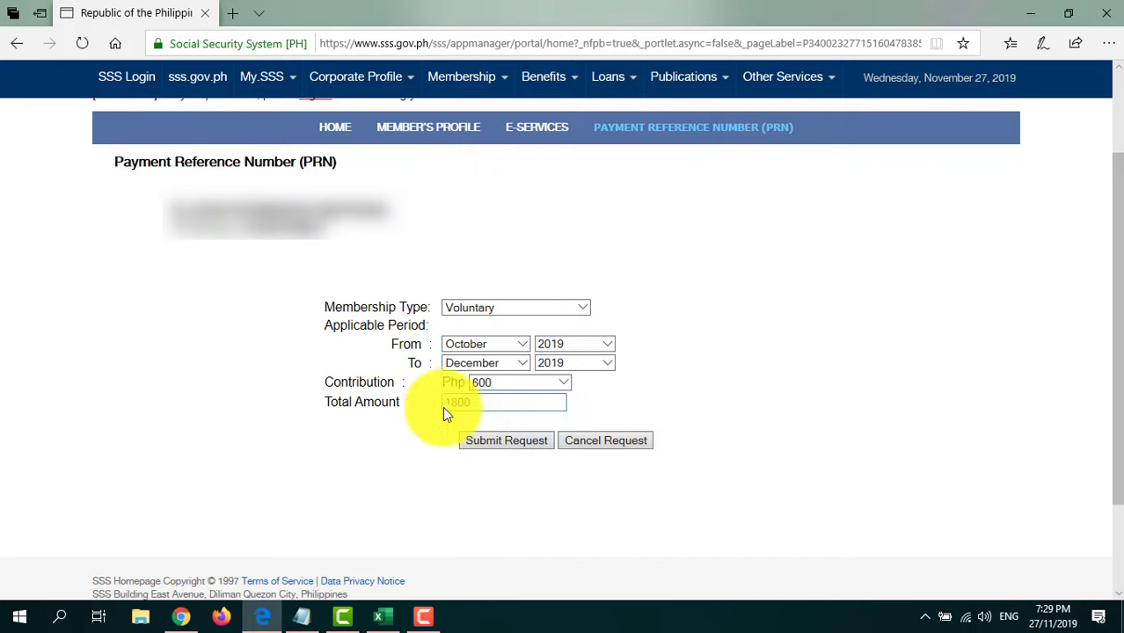
pyautogui.click(503, 443)
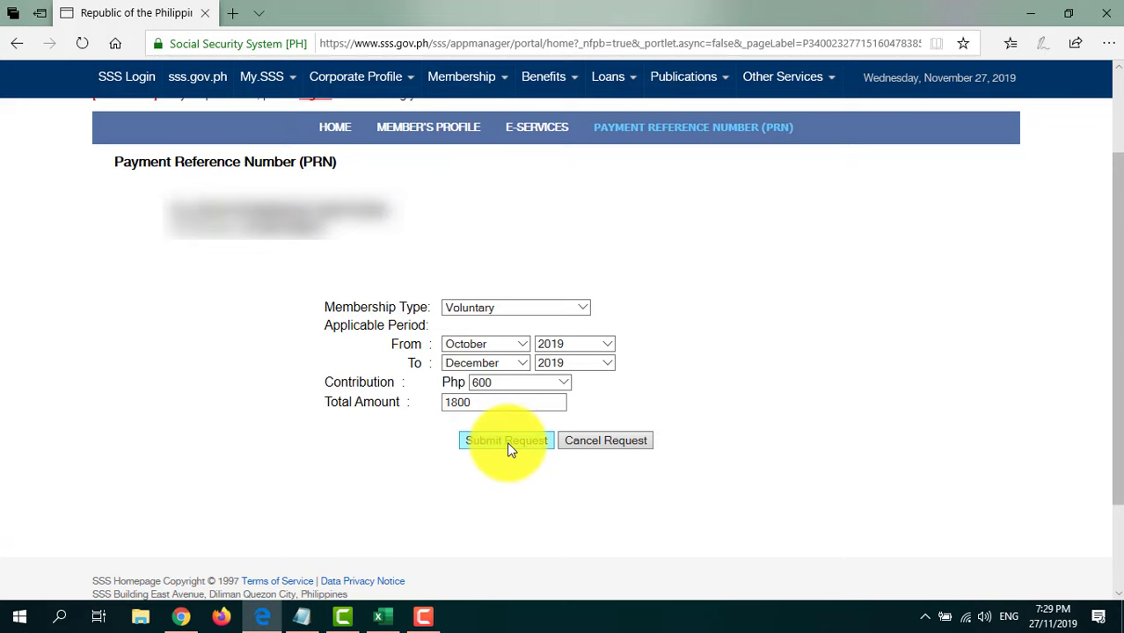
pyautogui.click(494, 419)
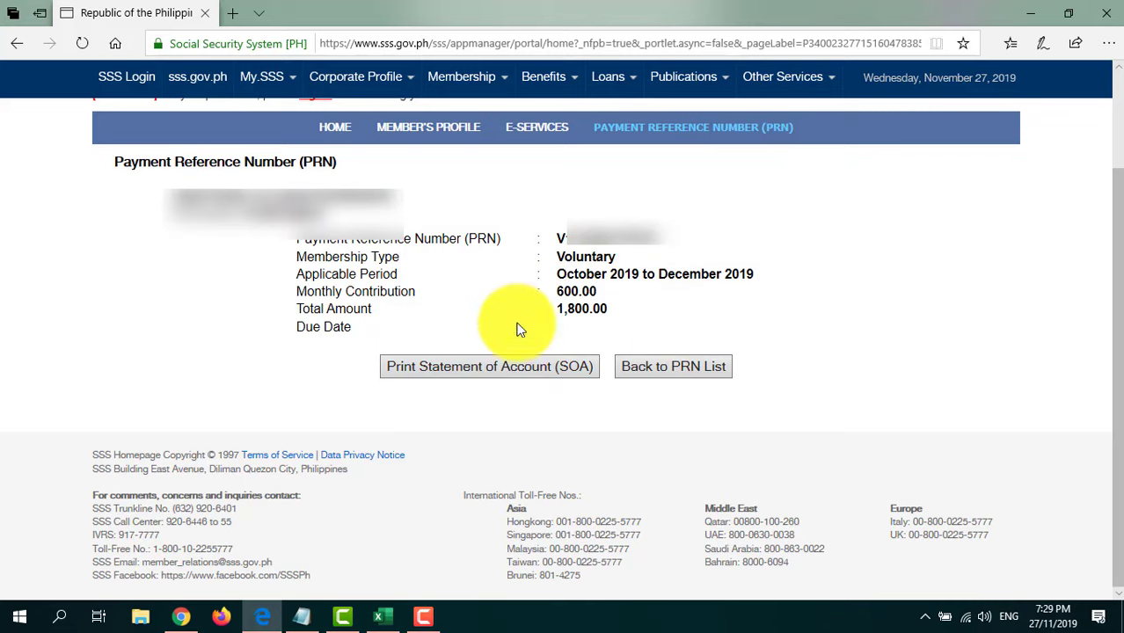
# Step: Review the details of the generated PRN and return to the PRN list
pyautogui.moveTo(557, 238); pyautogui.dragTo(670, 319)
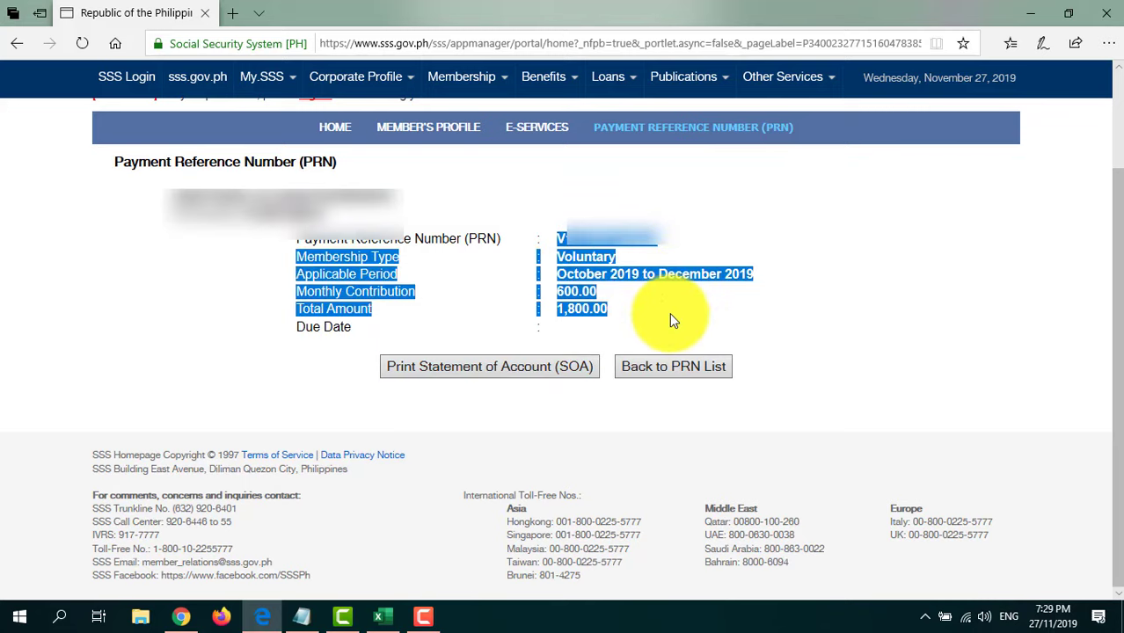
pyautogui.click(642, 292)
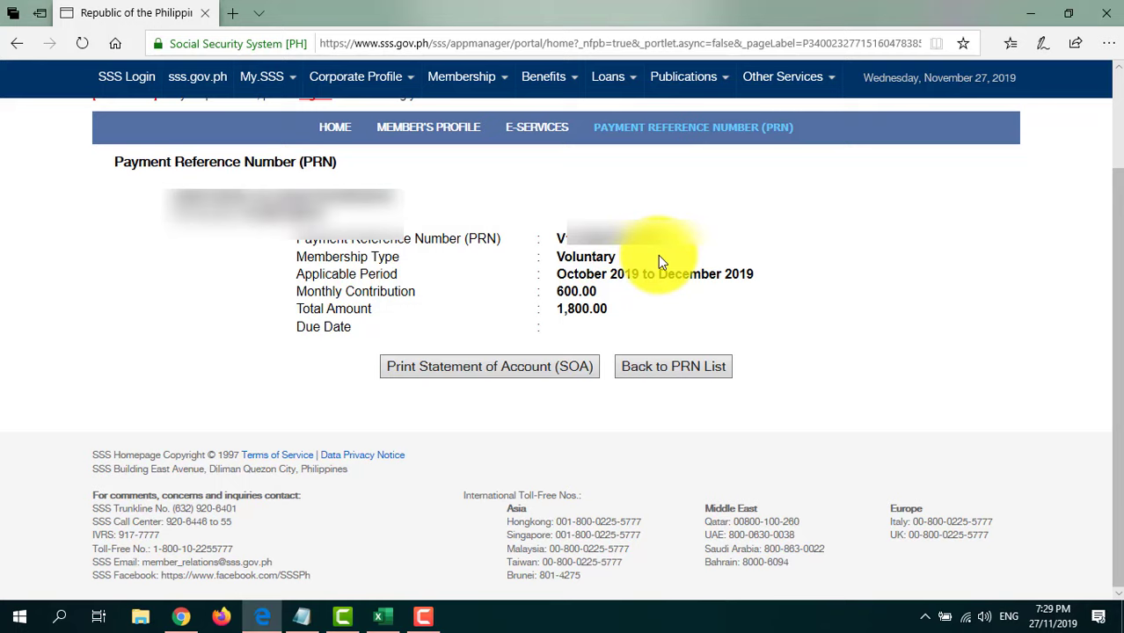
pyautogui.click(688, 366)
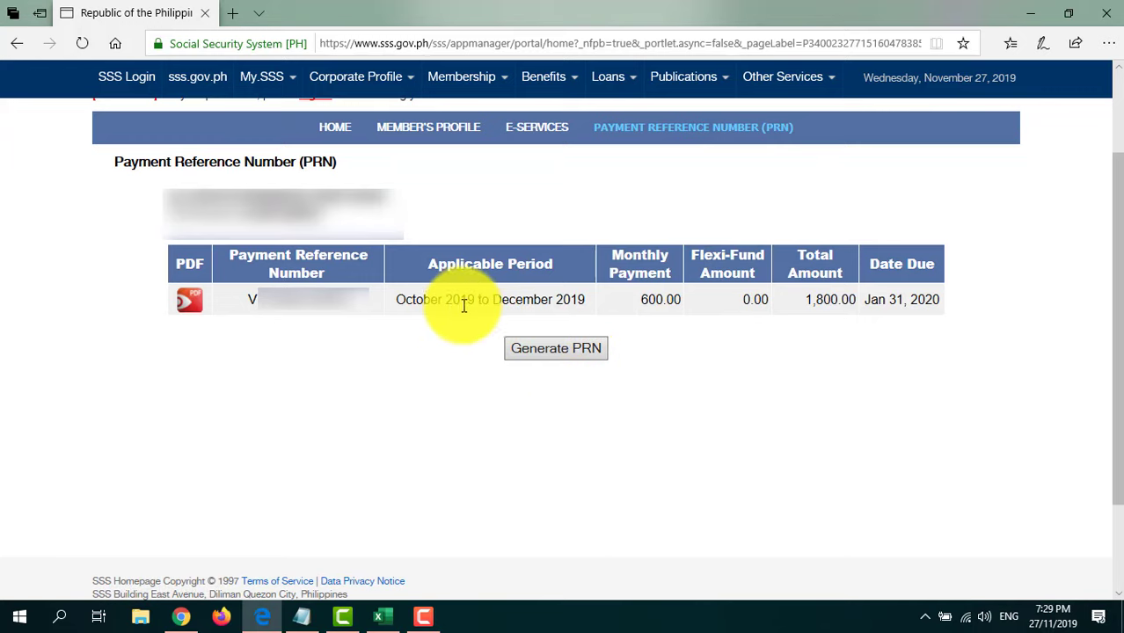
# Step: Check the applicable period, payment amounts and due date of the new entry in the PRN list
pyautogui.moveTo(406, 300); pyautogui.dragTo(391, 300)
pyautogui.moveTo(736, 314); pyautogui.dragTo(865, 306)
pyautogui.click(821, 299)
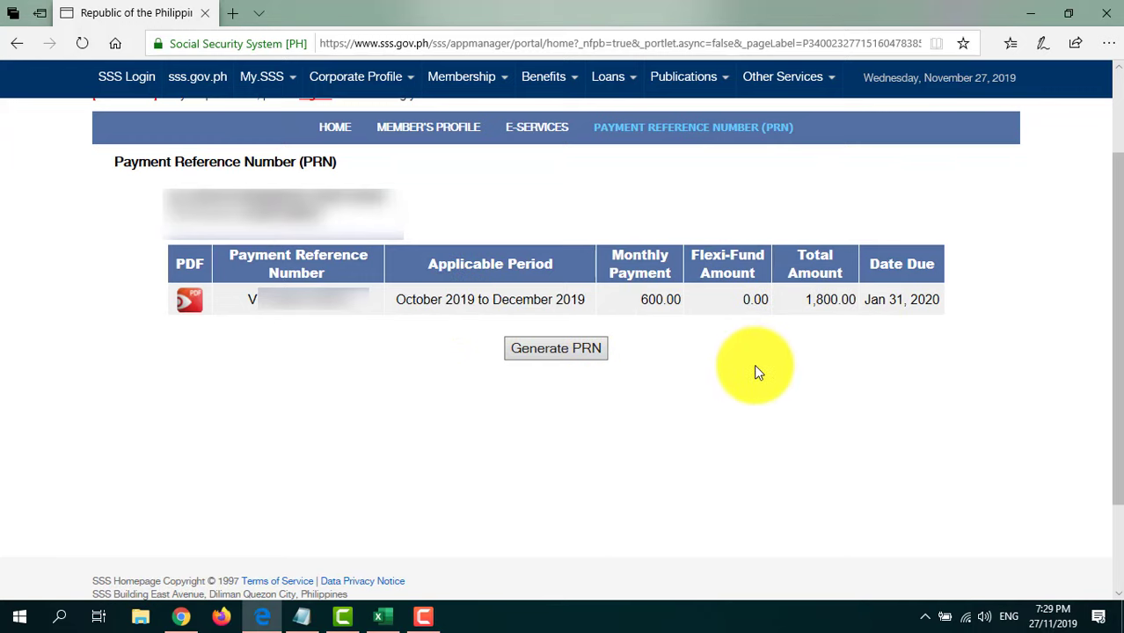